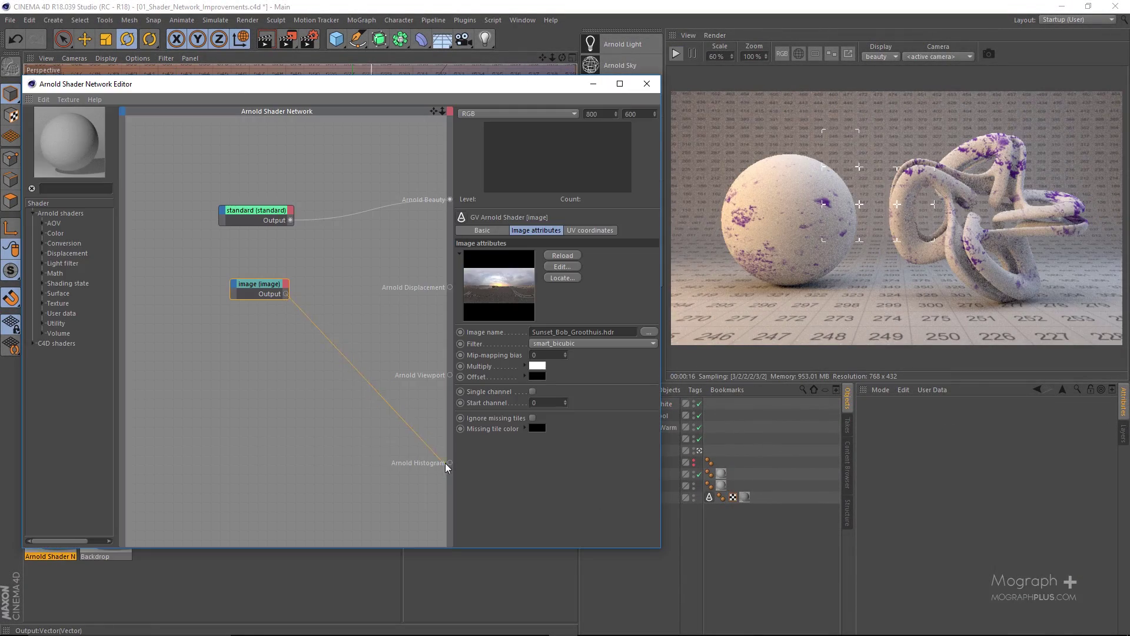
Step: Wire the image node to the histogram, save as 32-bit HDR, and switch the metal preset to silver
left_click_drag(286, 294, 450, 462)
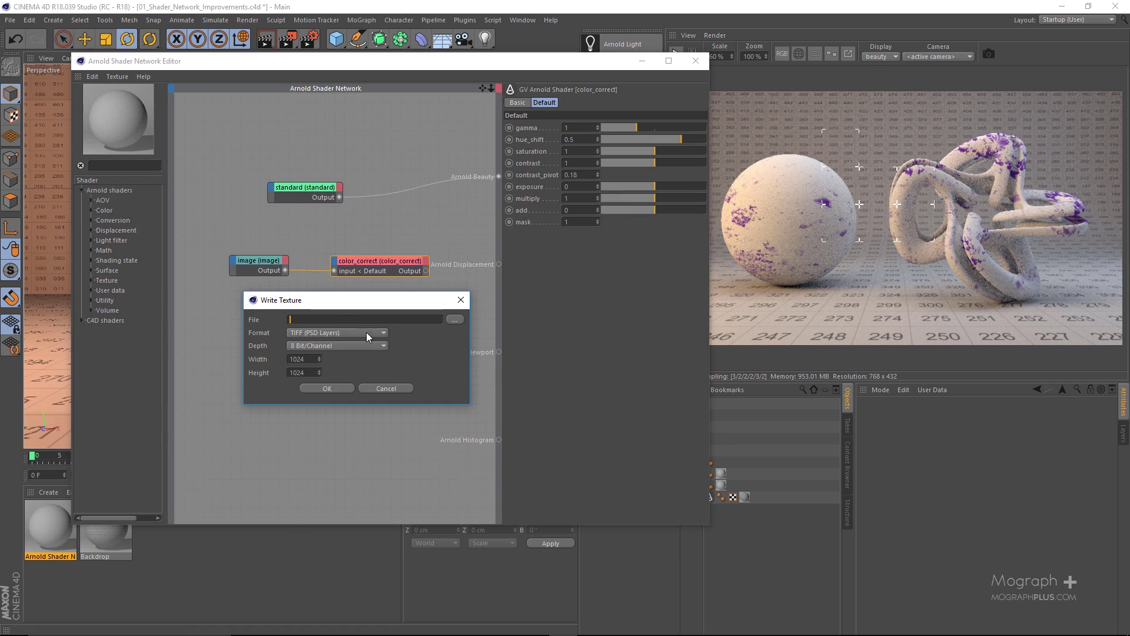
left_click(366, 332)
left_click(348, 422)
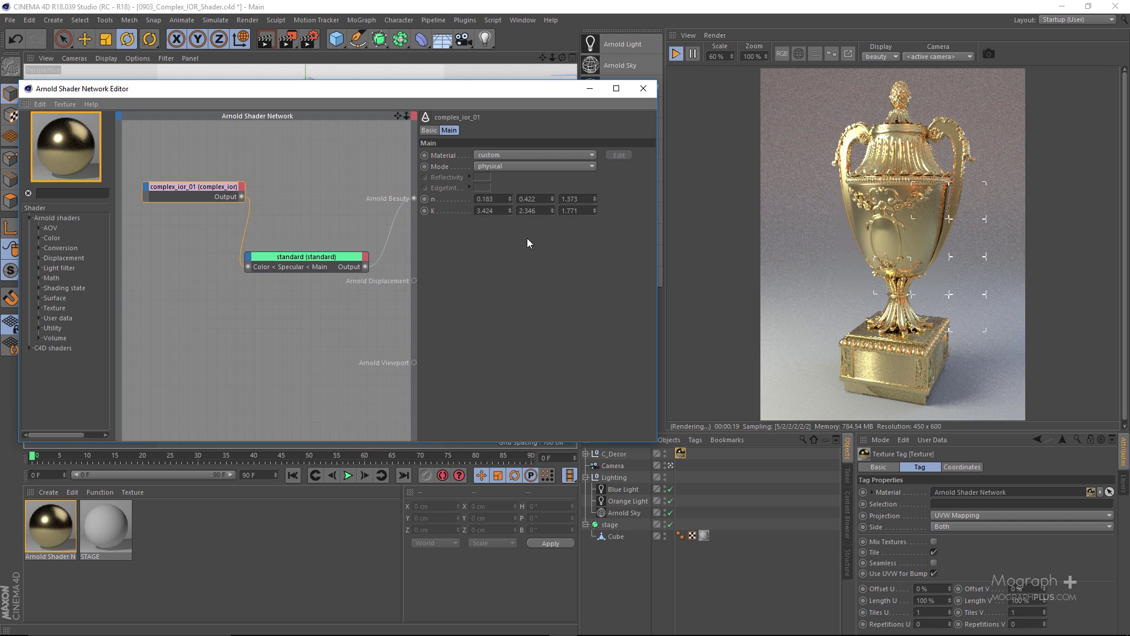
left_click(511, 154)
left_click(530, 256)
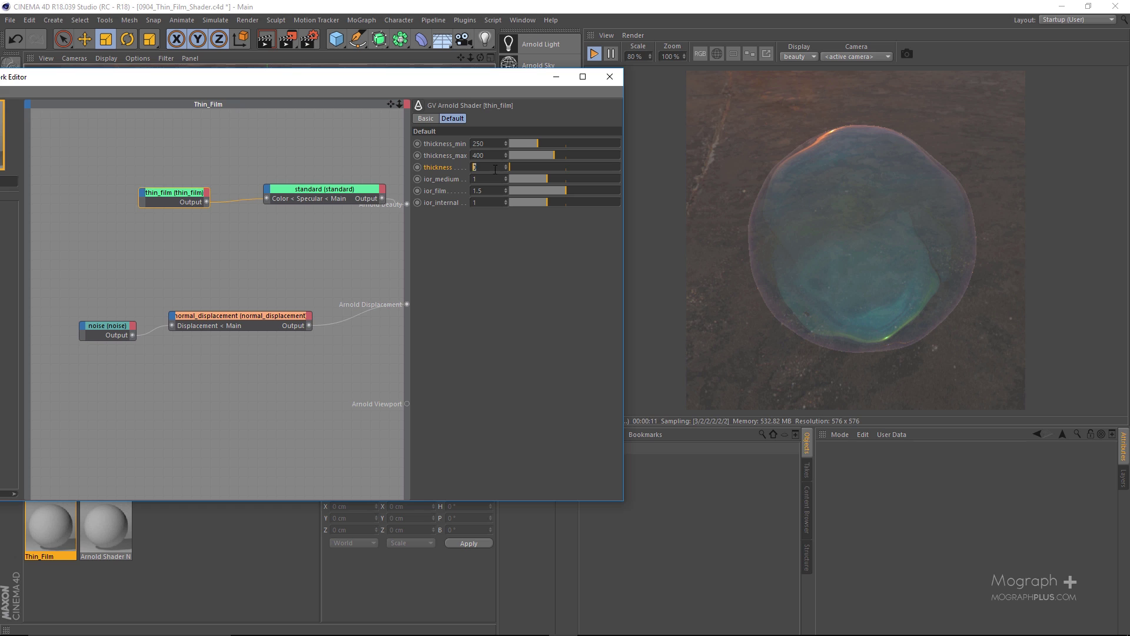
Step: Give the thin_film shader thickness 1, max 750 and min 200, then fine-tune the thickness slider
left_click(488, 167)
type("1")
key("Return")
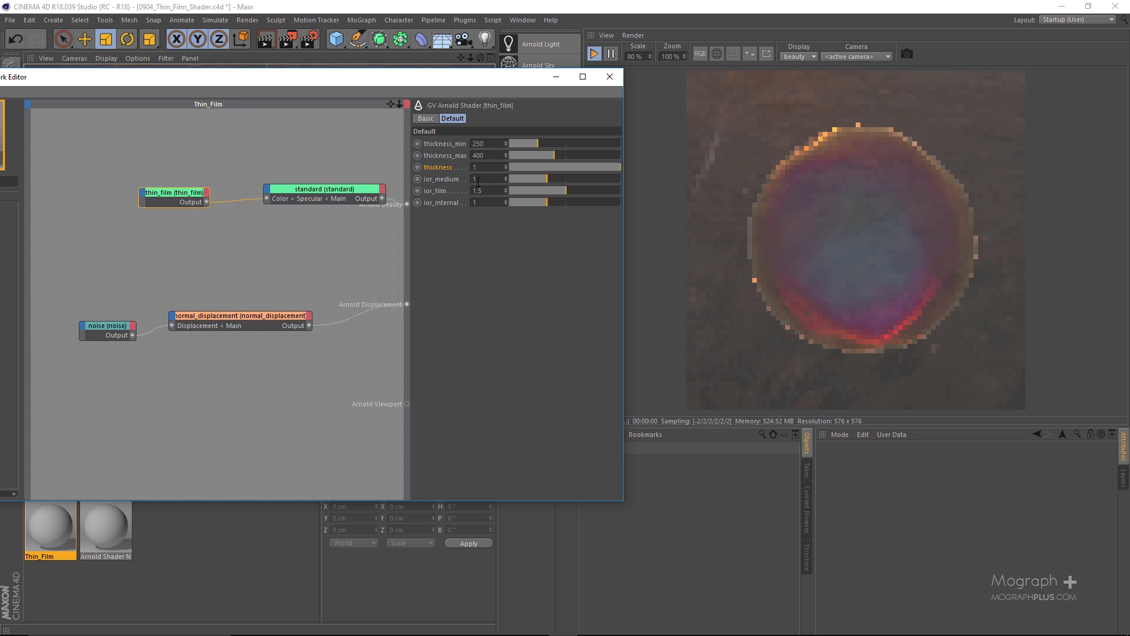
type("500750")
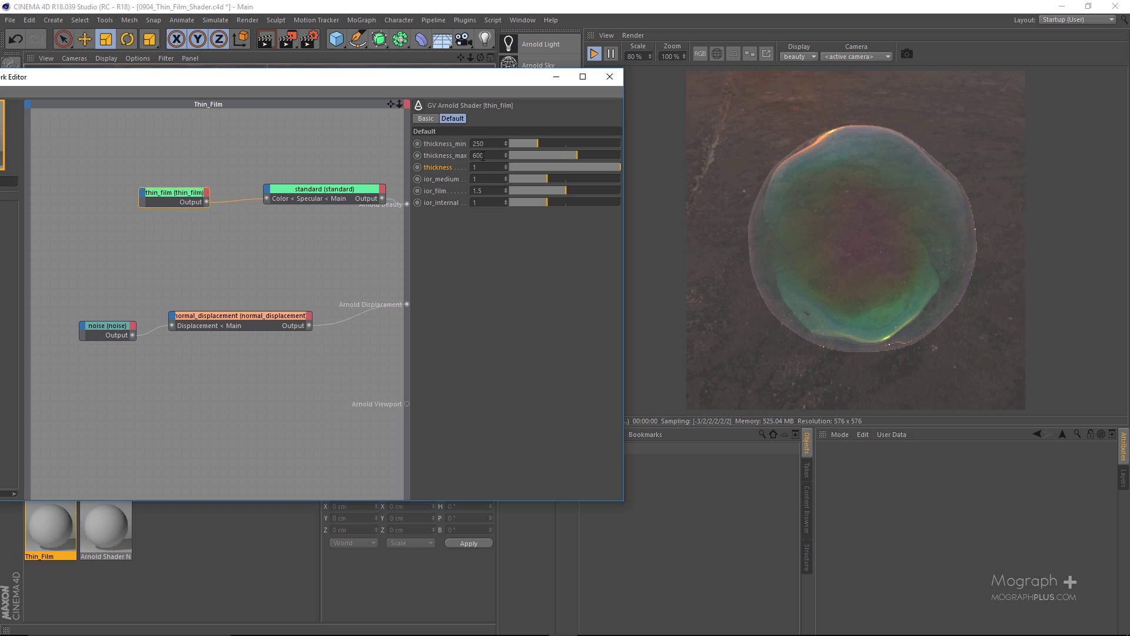
key("Return")
left_click(483, 144)
type("200")
key("Return")
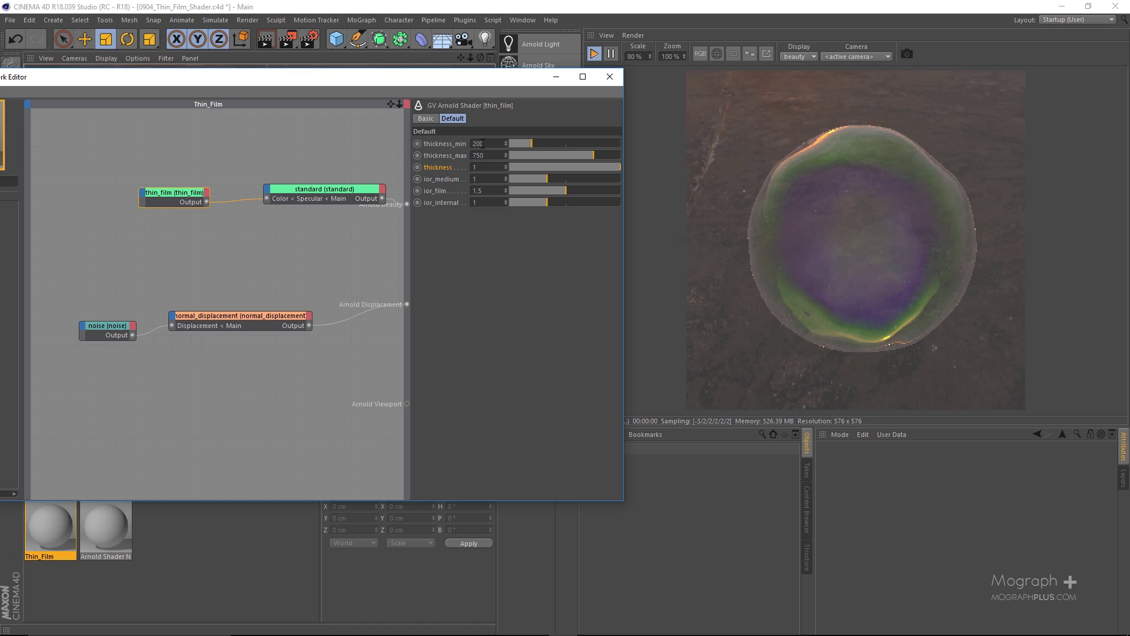
left_click(568, 168)
left_click_drag(568, 166, 571, 166)
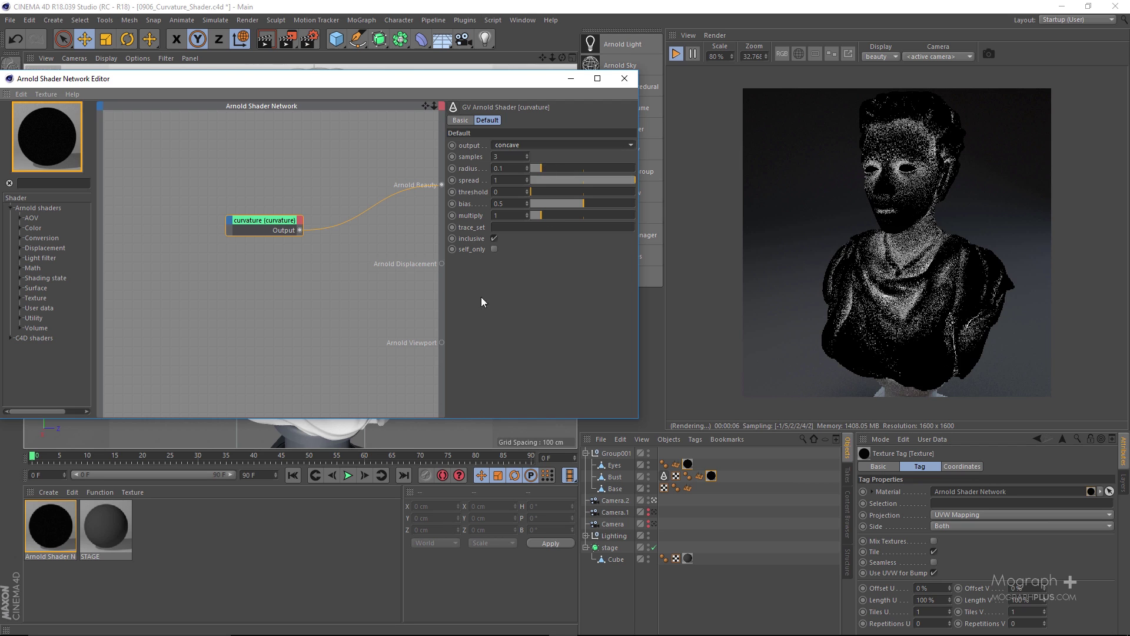
Step: Switch the curvature shader's output from concave to both
left_click(515, 145)
left_click(517, 181)
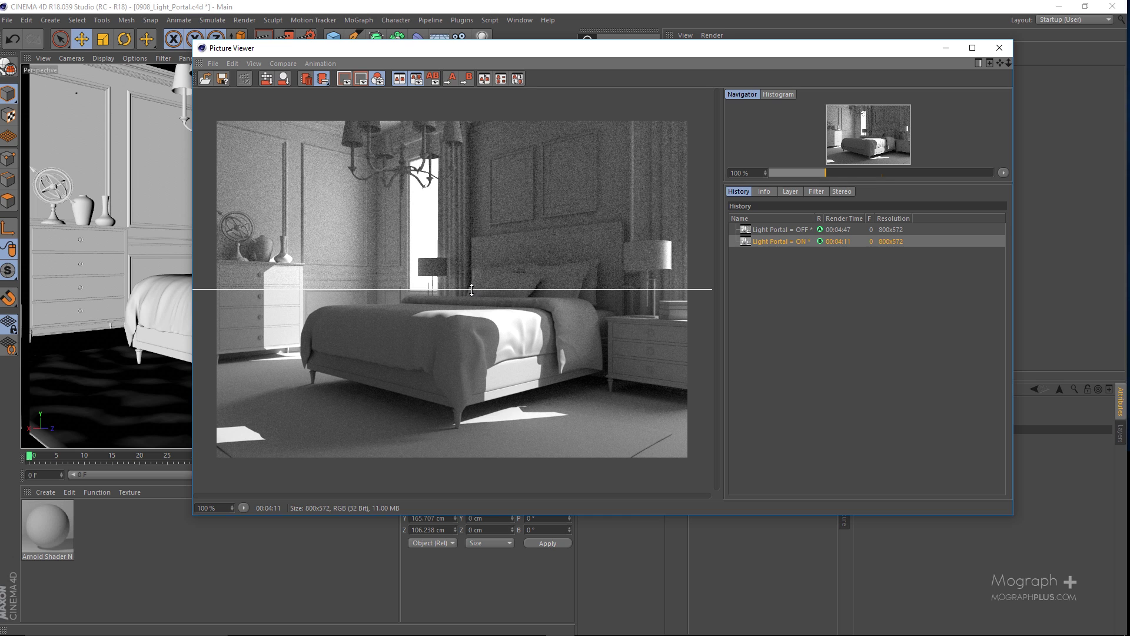
Step: Move the A/B split lower on the portal-off versus portal-on bedroom renders
mouse_move(507, 110)
left_mouse_down()
mouse_move(503, 307)
mouse_move(509, 99)
mouse_move(498, 198)
mouse_move(516, 309)
mouse_move(504, 464)
mouse_move(504, 303)
left_mouse_up()
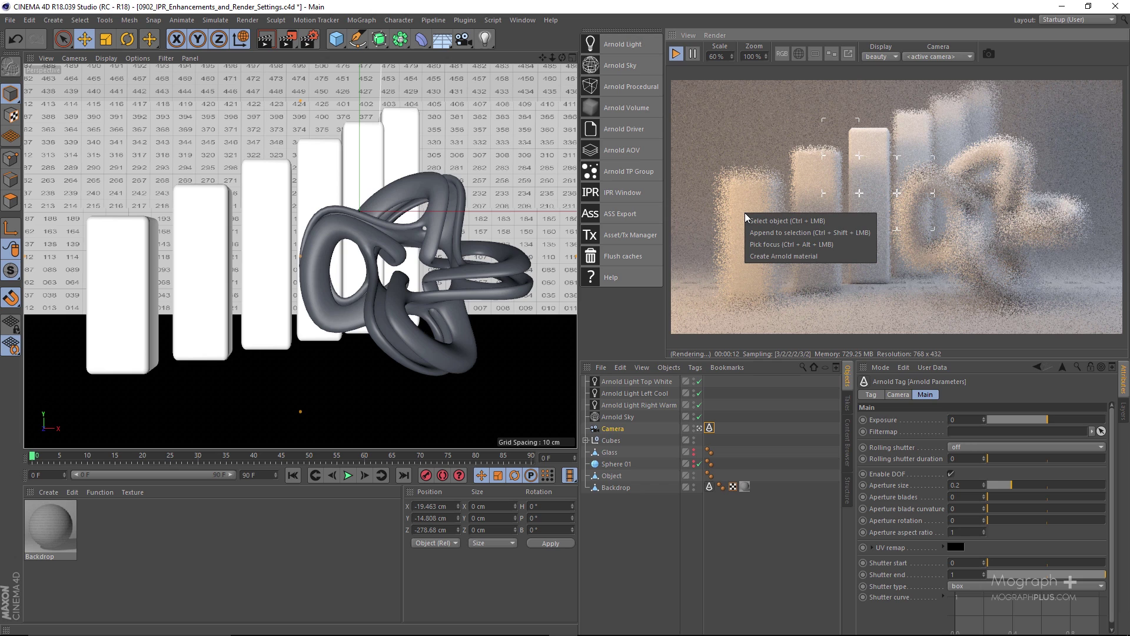
Step: Focus on the left box, enable custom IPR bucket size, add a standard shader, select gold's 0.18280
left_click(849, 244)
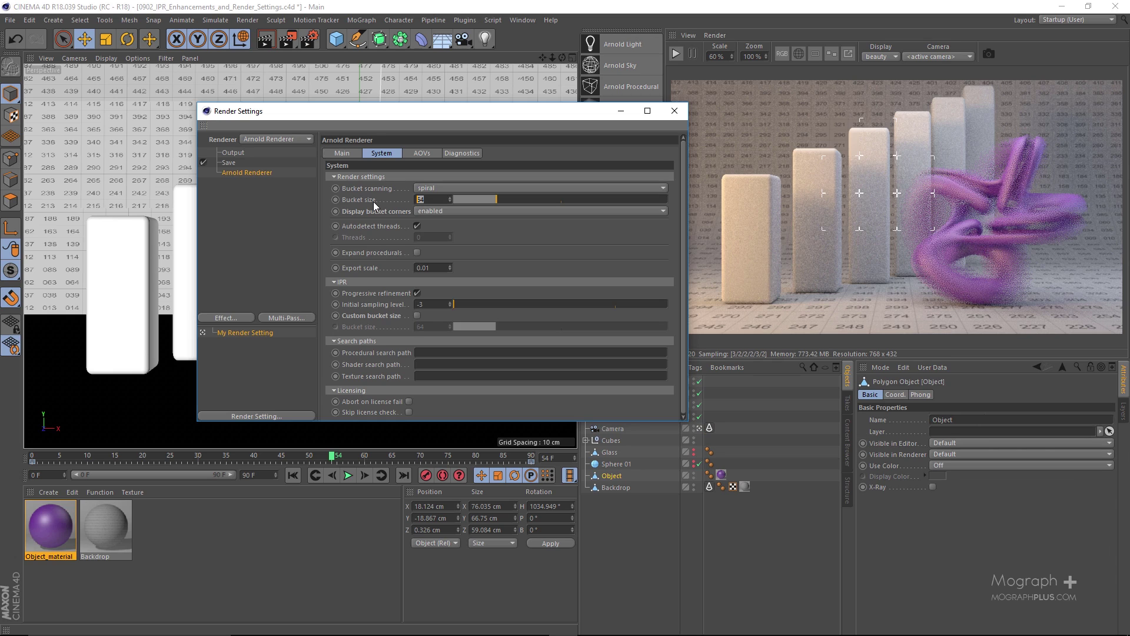
left_click(416, 315)
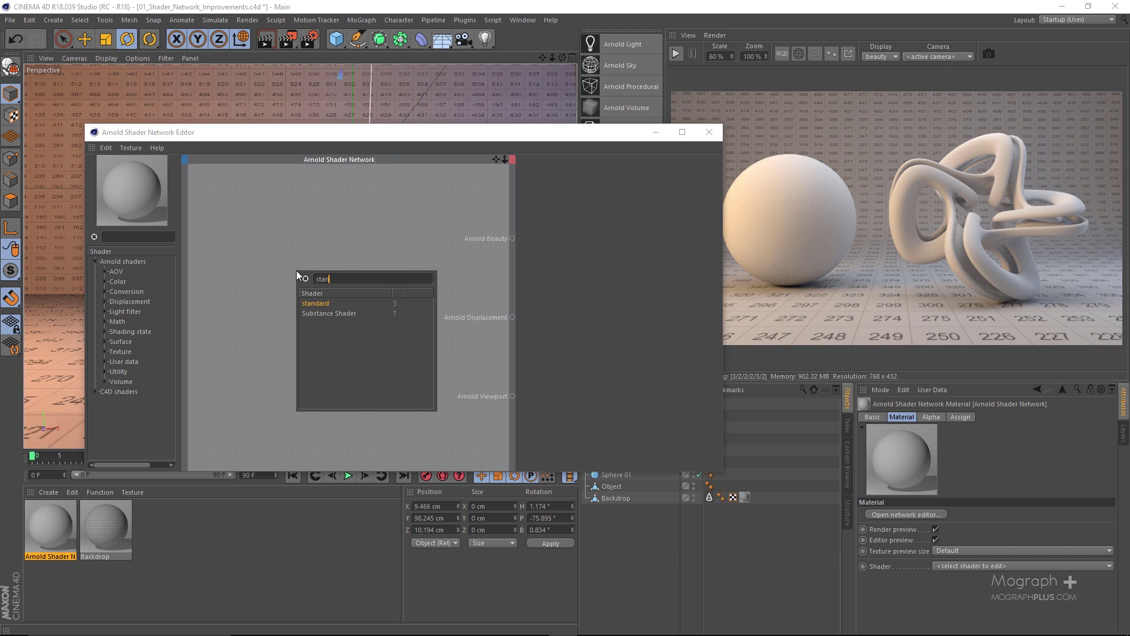
key("Return")
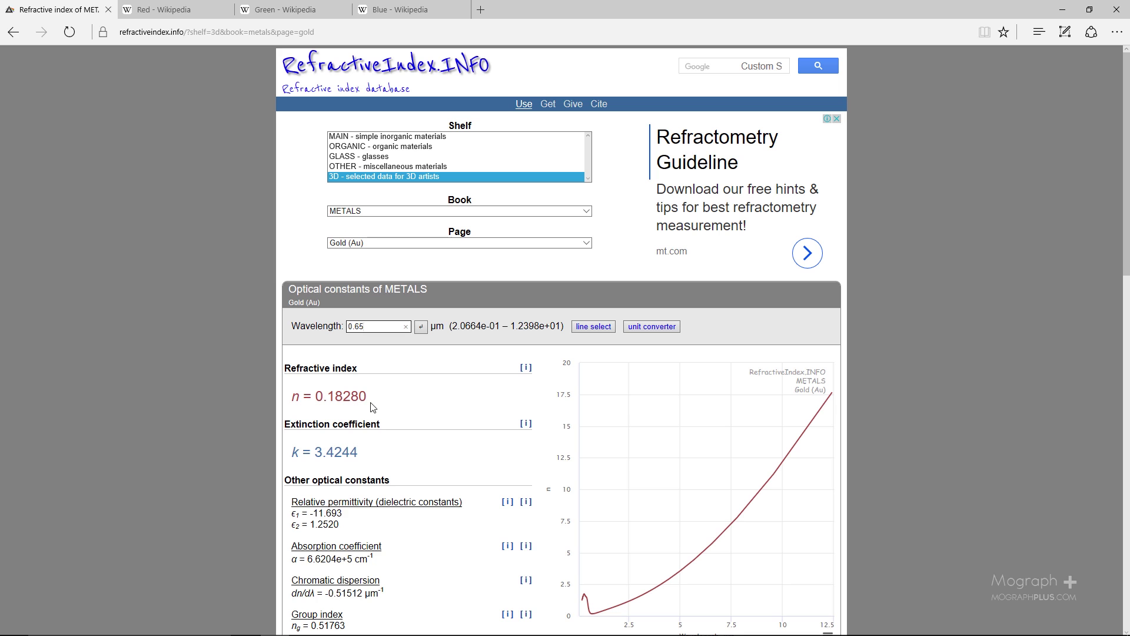
left_click_drag(371, 399, 334, 414)
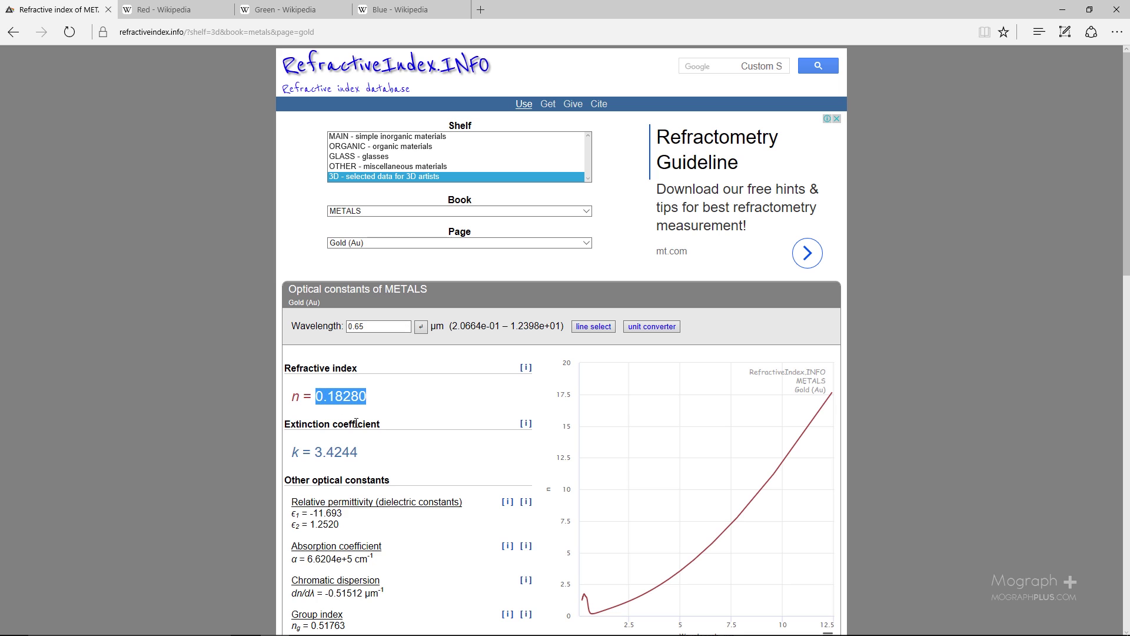
Step: Select gold's extinction coefficient 3.4244 on the RefractiveIndex.INFO page
left_click_drag(366, 452, 315, 459)
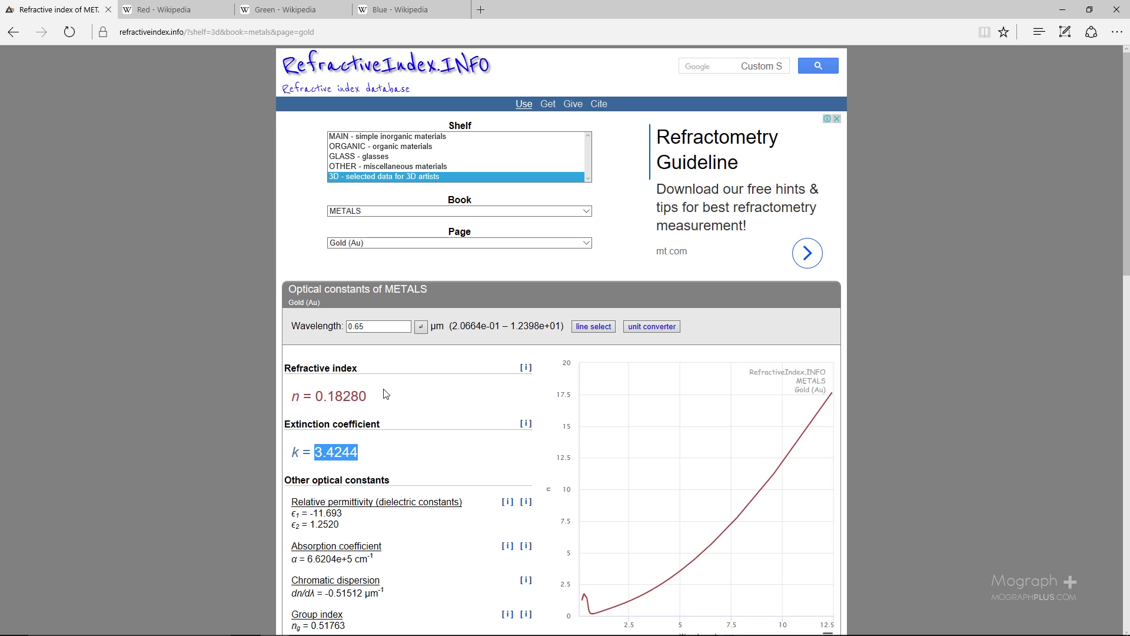